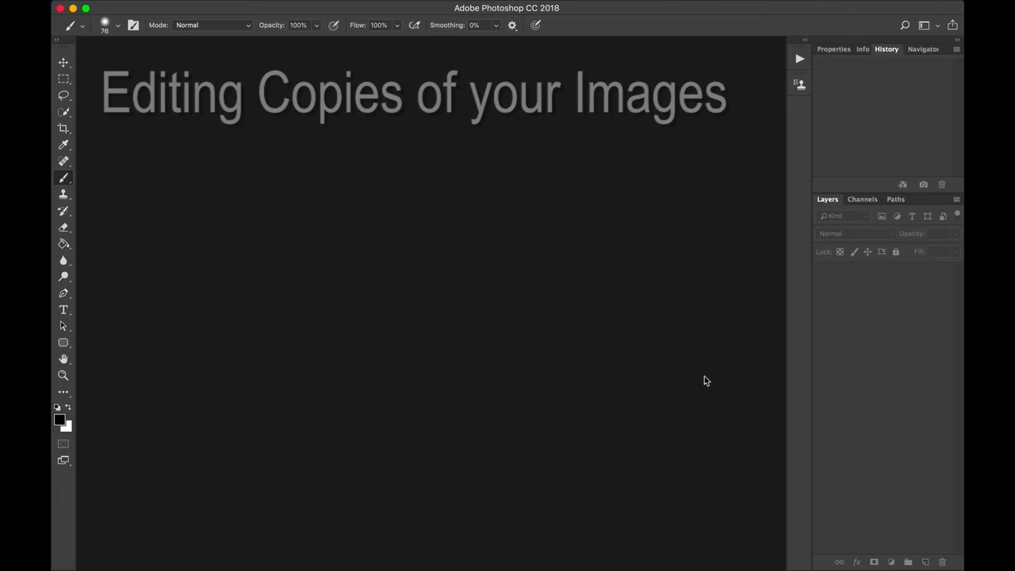
- Open the recent raw photo D8H_8664.dng as an image, keeping its current Camera Raw settings
mouse_move(261, 3)
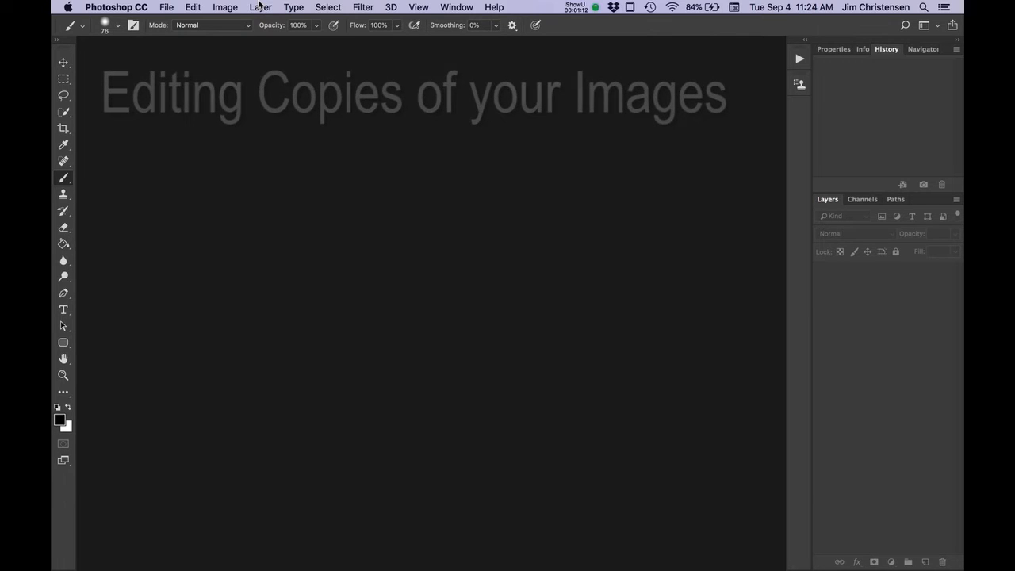
left_click(166, 8)
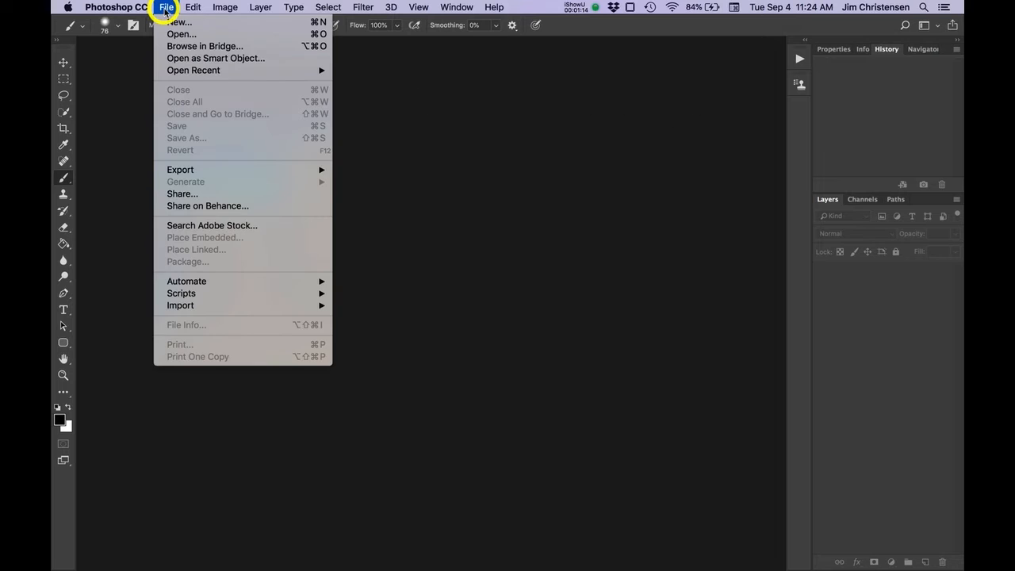
mouse_move(218, 73)
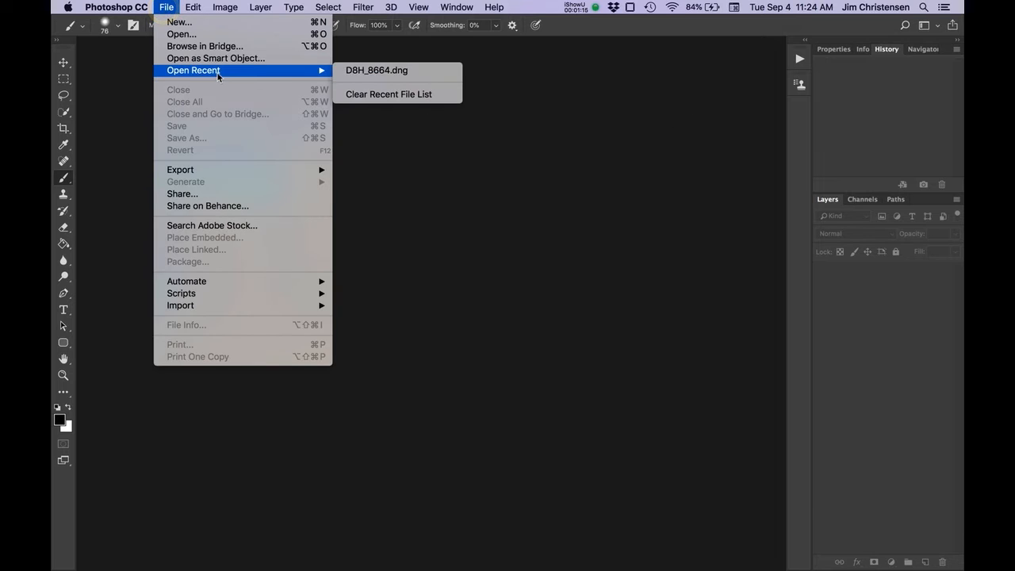
left_click(382, 70)
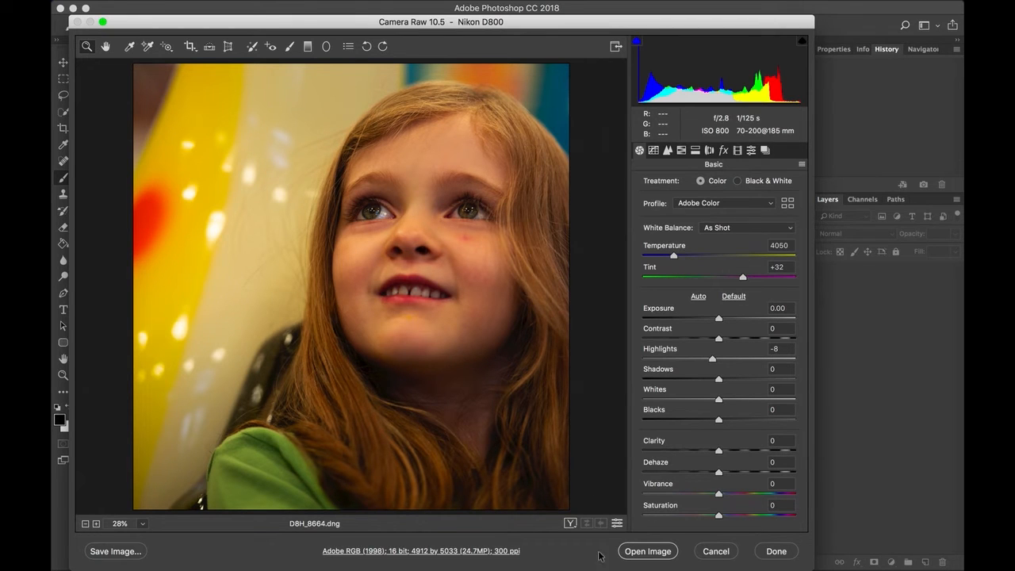
left_click(652, 554)
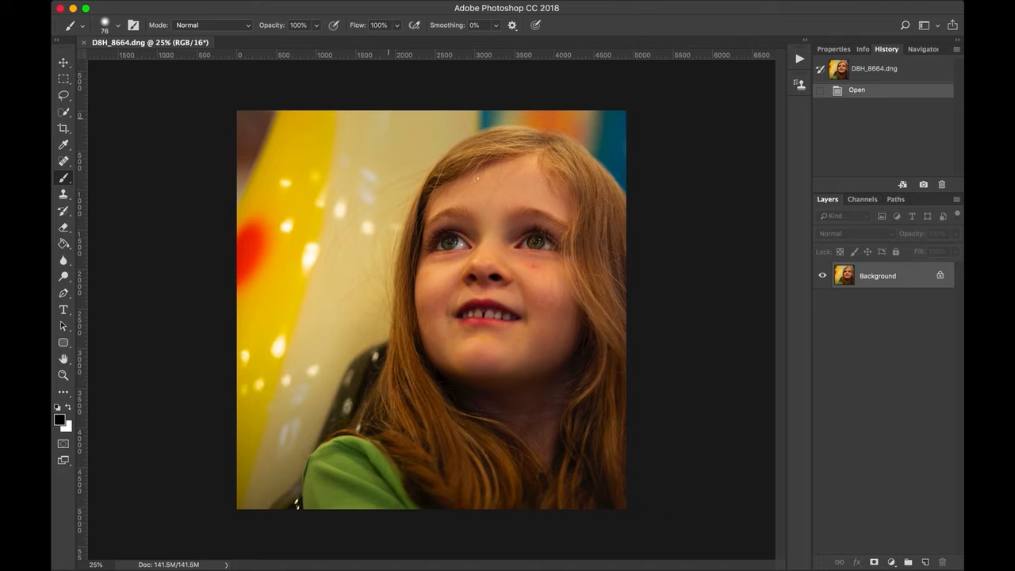
- Add a new empty layer above the Background with Normal mode and 100% opacity
mouse_move(180, 4)
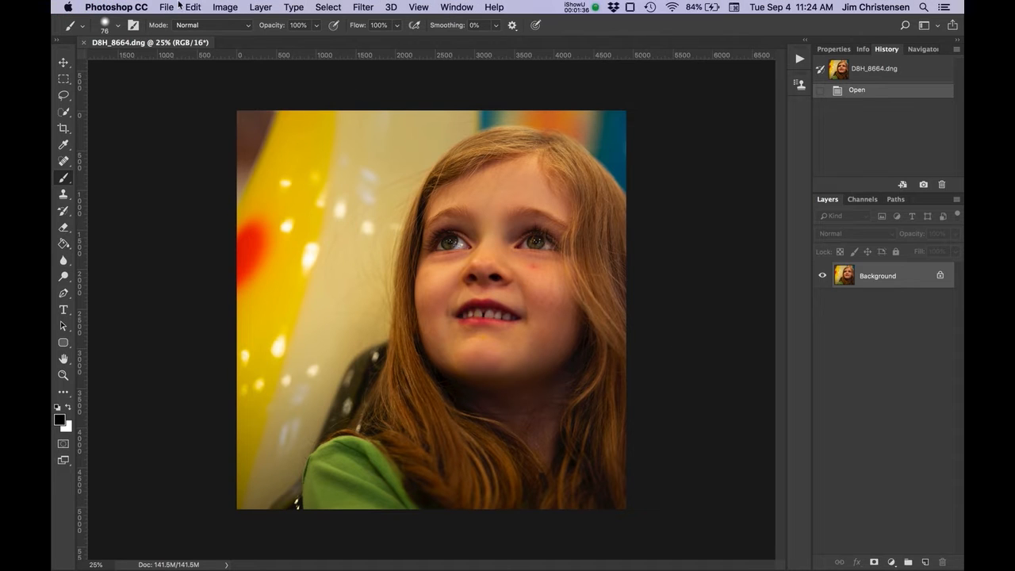
left_click(228, 9)
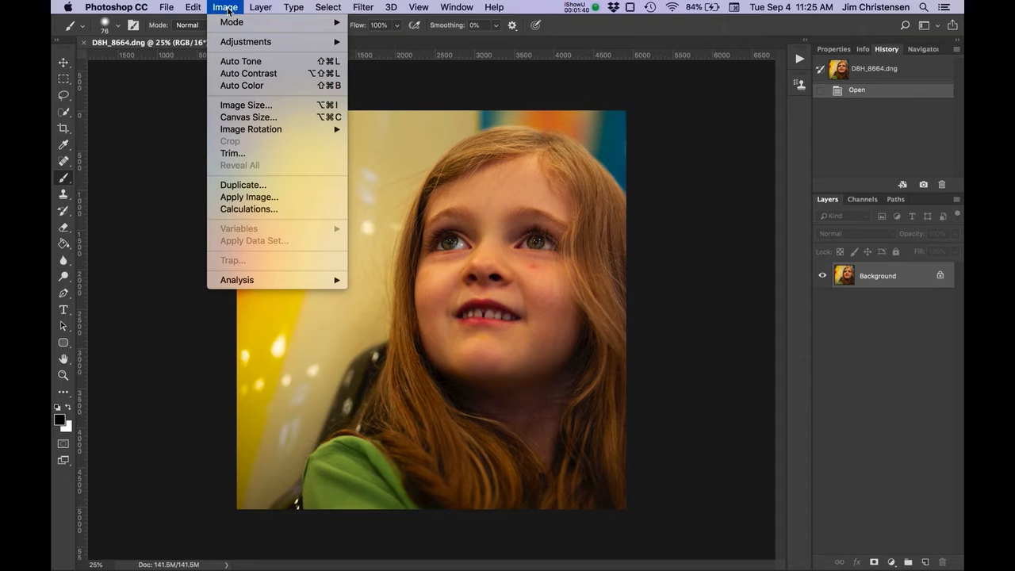
mouse_move(259, 9)
mouse_move(326, 24)
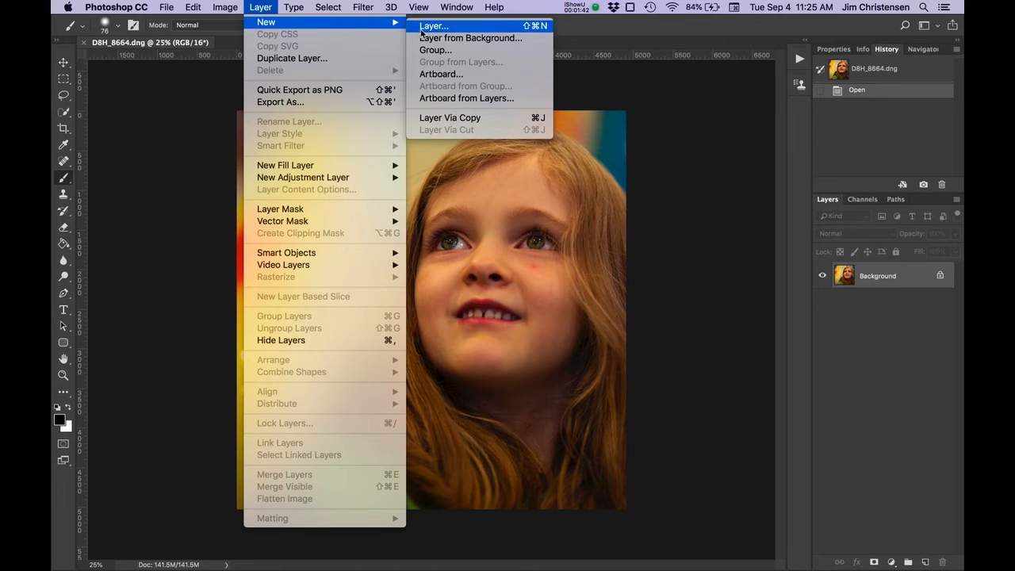
left_click(444, 26)
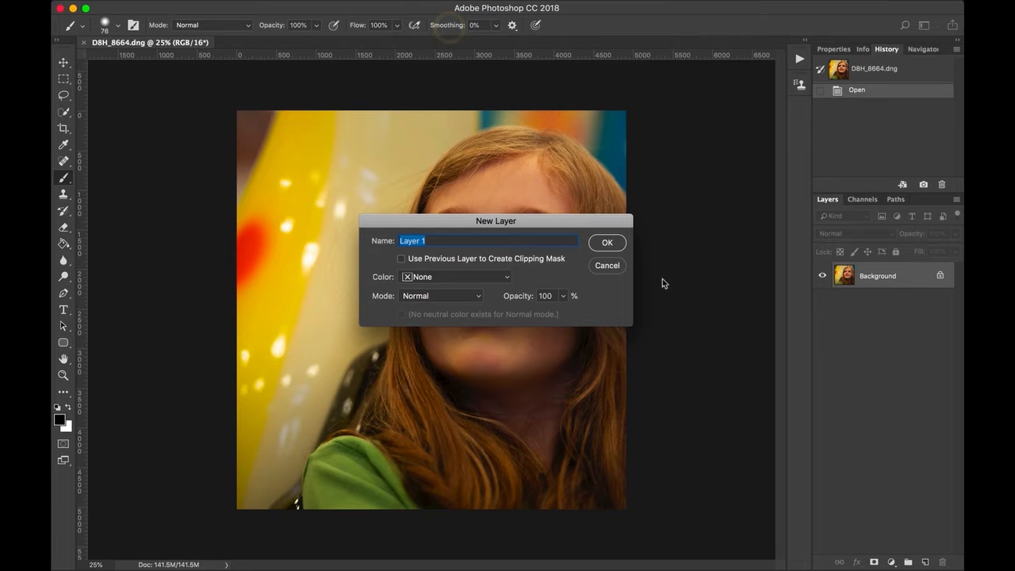
left_click(608, 243)
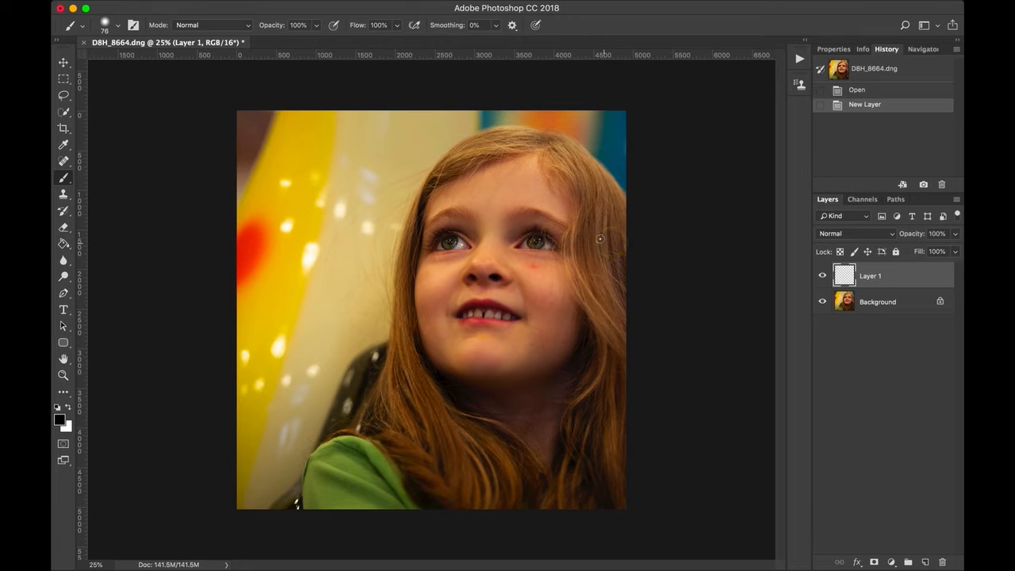
- Enlarge the brush to 200 and paint a black wavy vertical line over the yellow background beside the girl
left_click(63, 178)
key("bracketright")
key("bracketright")
key("bracketright")
key("bracketright")
key("bracketright")
key("bracketright")
key("bracketright")
mouse_move(262, 135)
left_mouse_down()
mouse_move(301, 154)
mouse_move(300, 222)
mouse_move(329, 299)
mouse_move(277, 430)
left_mouse_up()
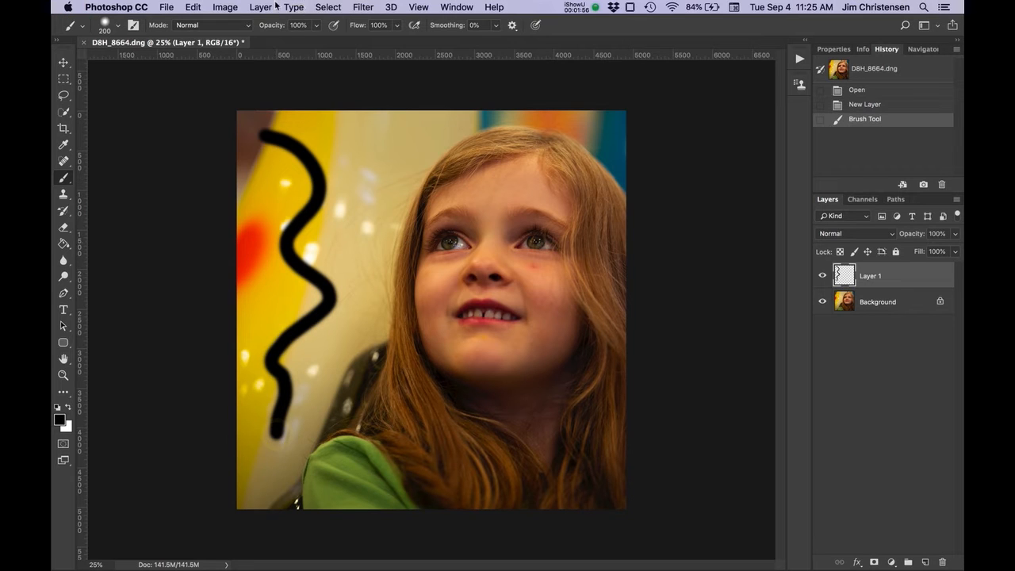
- Add a second empty layer above the one holding the black line, keeping the default layer options
left_click(263, 7)
mouse_move(266, 22)
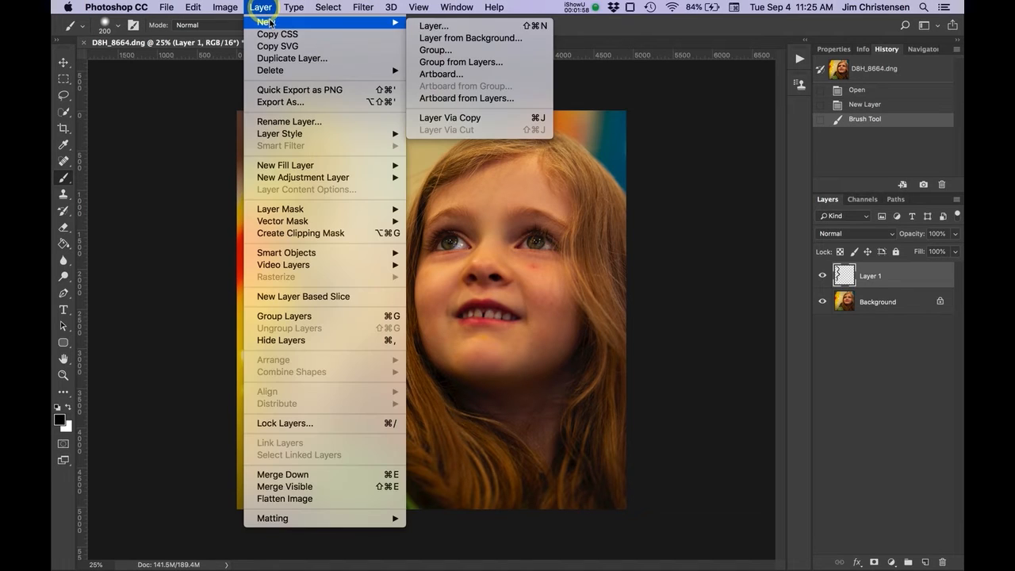
left_click(449, 27)
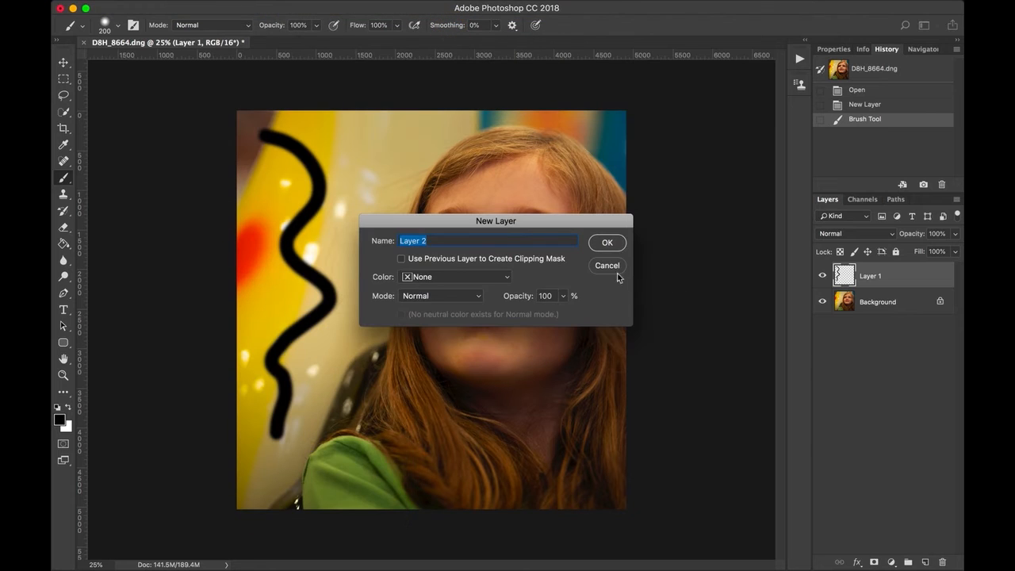
left_click(607, 242)
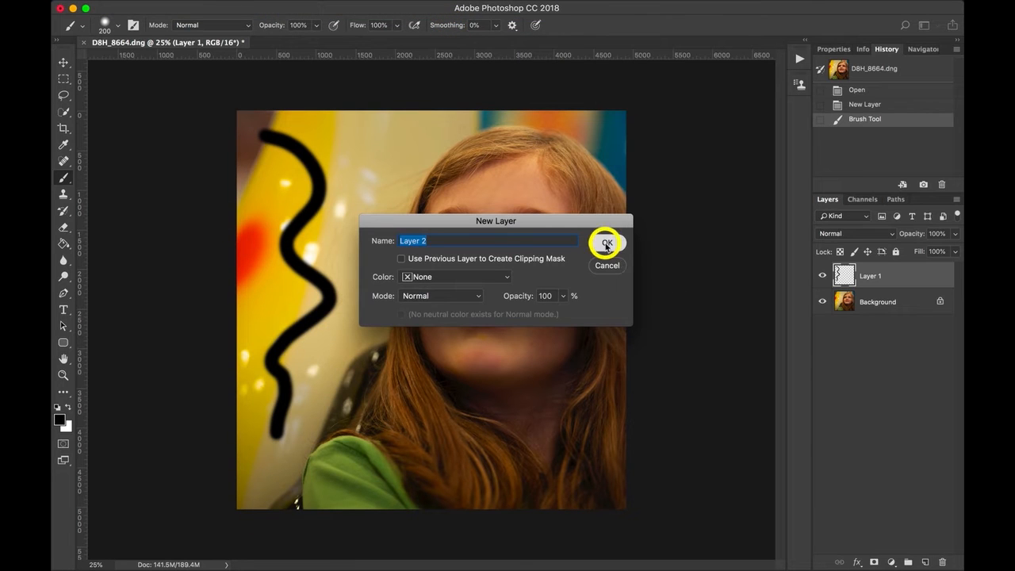
- Set the foreground colour to blue 0000ff and paint a wavy vertical line between the black line and the girl's face
left_click(59, 419)
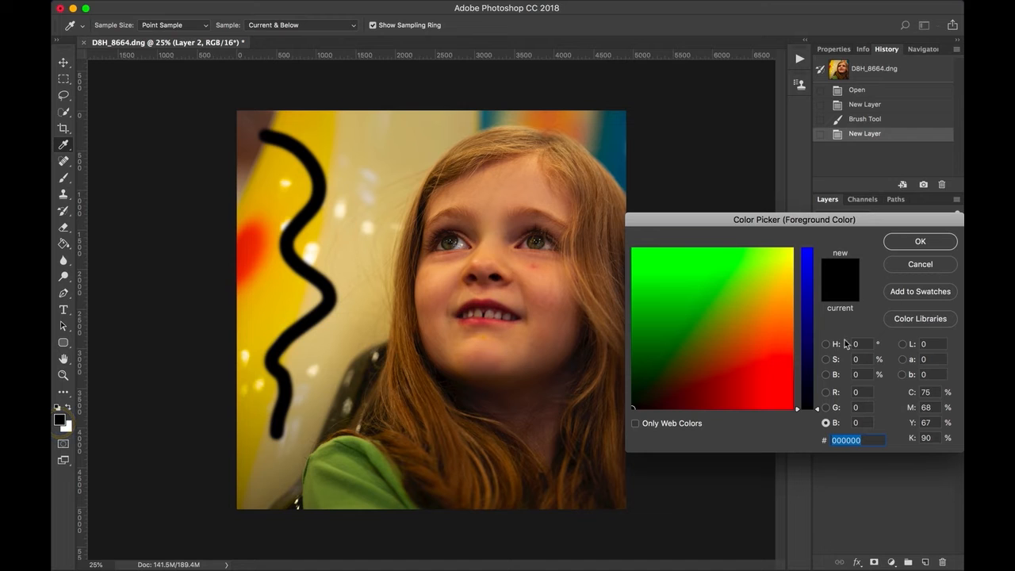
left_click_drag(817, 412, 814, 226)
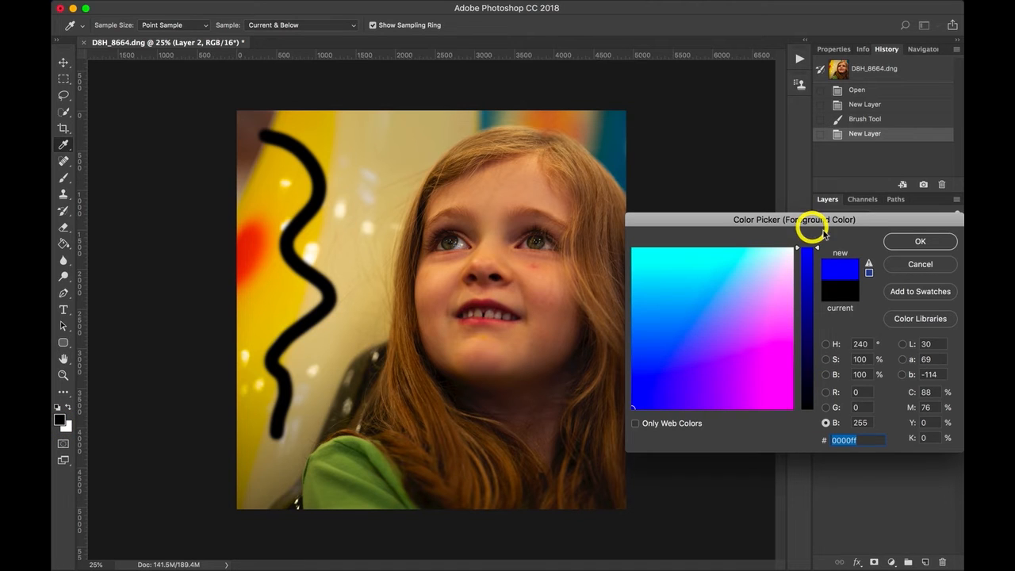
left_click(911, 244)
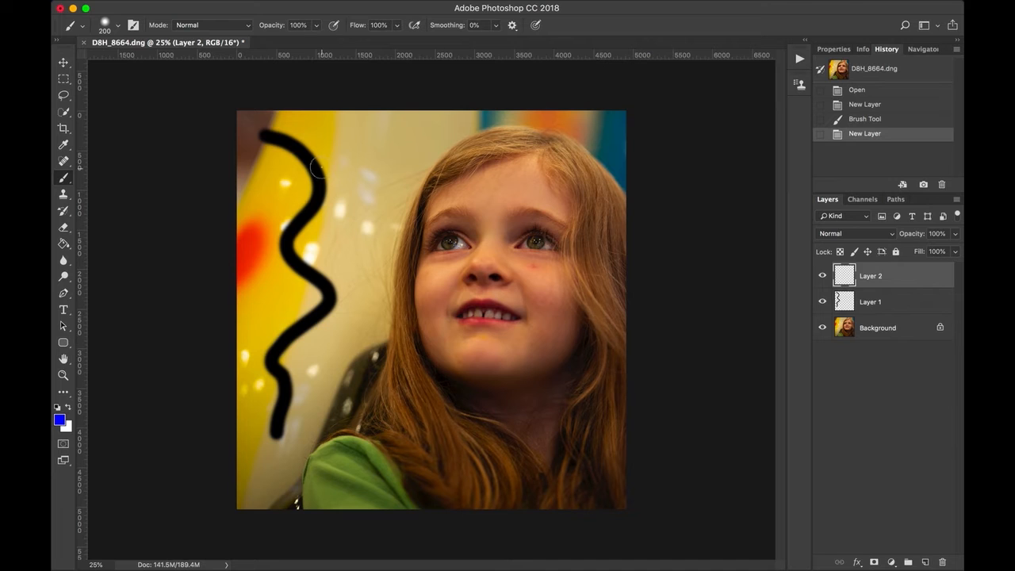
mouse_move(354, 160)
left_mouse_down()
mouse_move(379, 187)
mouse_move(355, 227)
mouse_move(385, 309)
mouse_move(344, 340)
mouse_move(331, 381)
left_mouse_up()
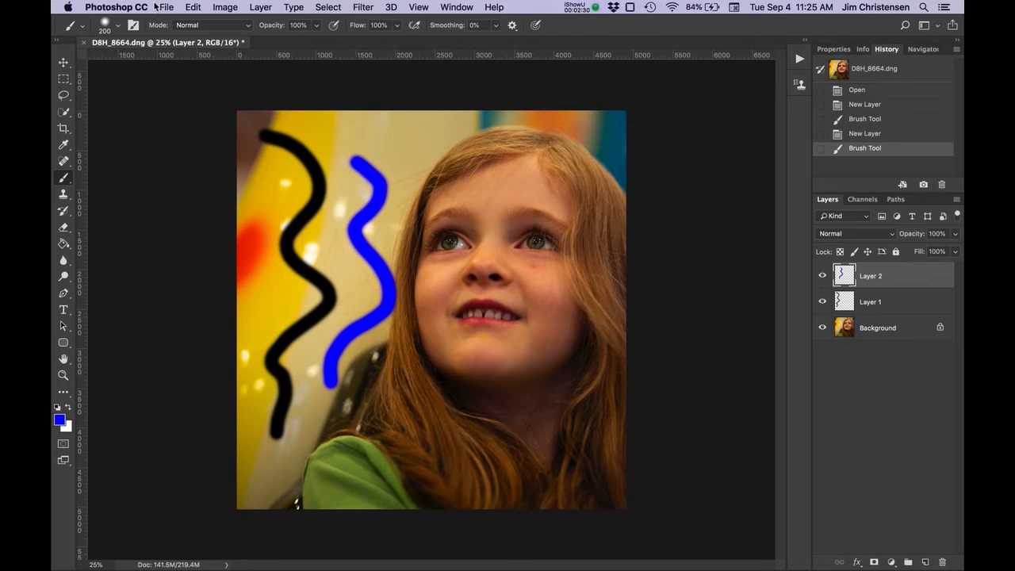
- Save the layered image in Photoshop format as D8H_8664.psd in the img folder, with Layers and the colour profile included
left_click(165, 8)
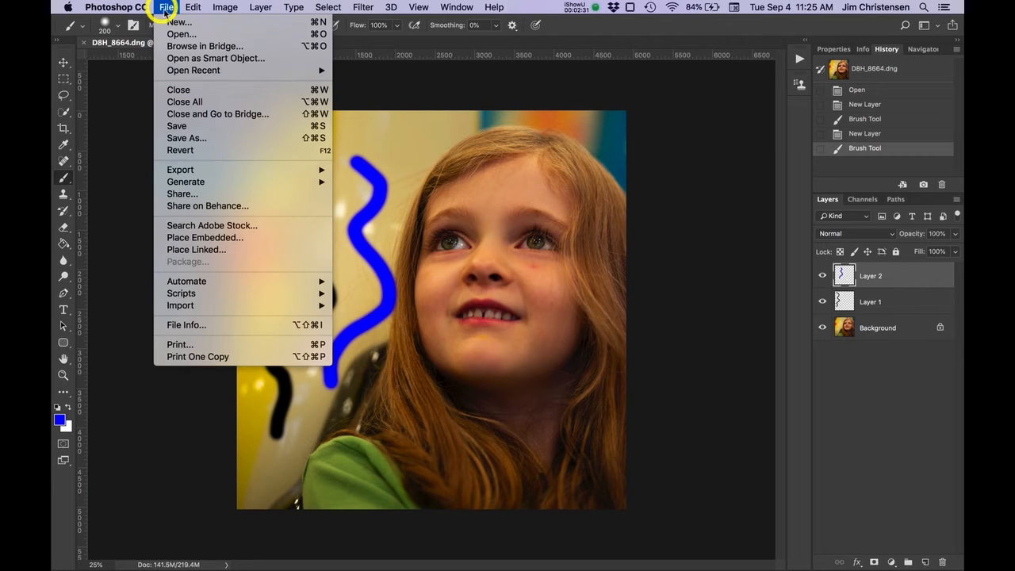
left_click(193, 128)
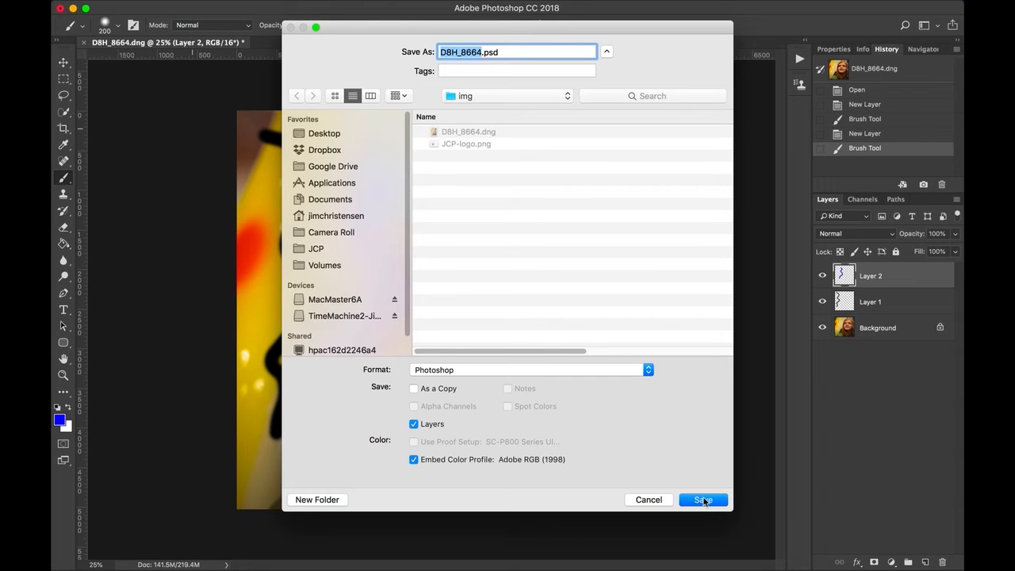
left_click(705, 501)
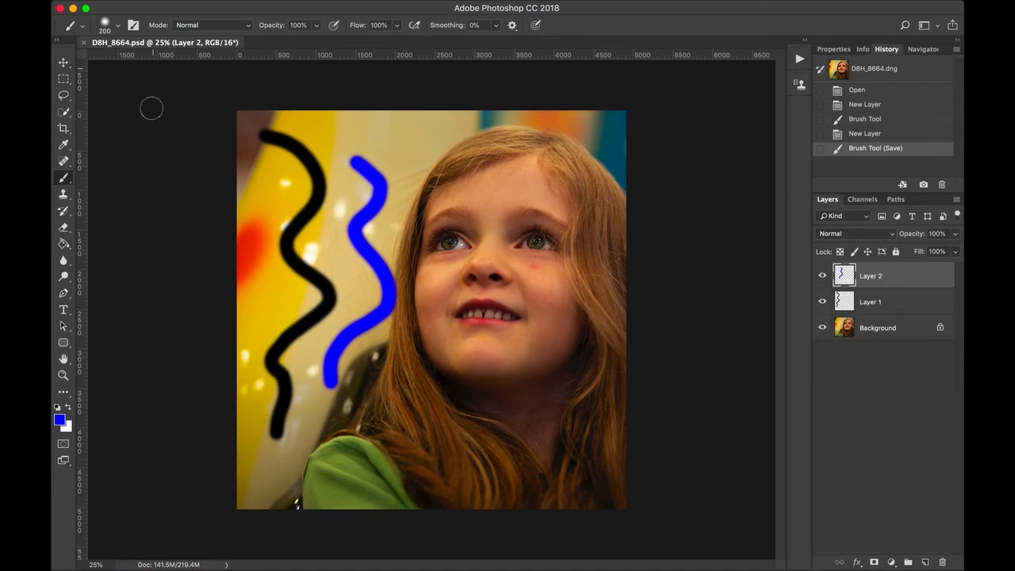
- Close the document and reopen the recent file D8H_8664.psd
left_click(83, 42)
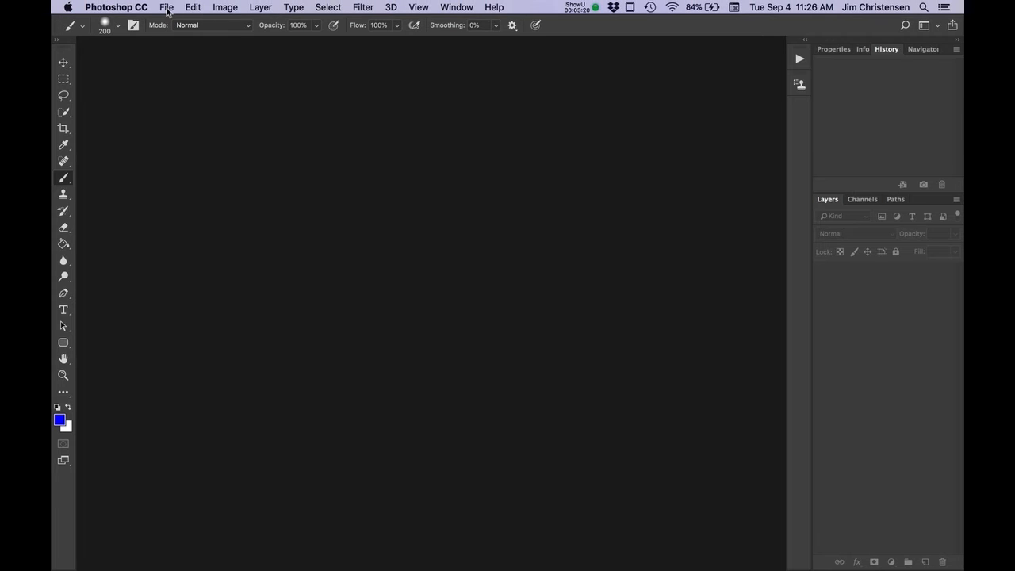
left_click(167, 8)
mouse_move(337, 74)
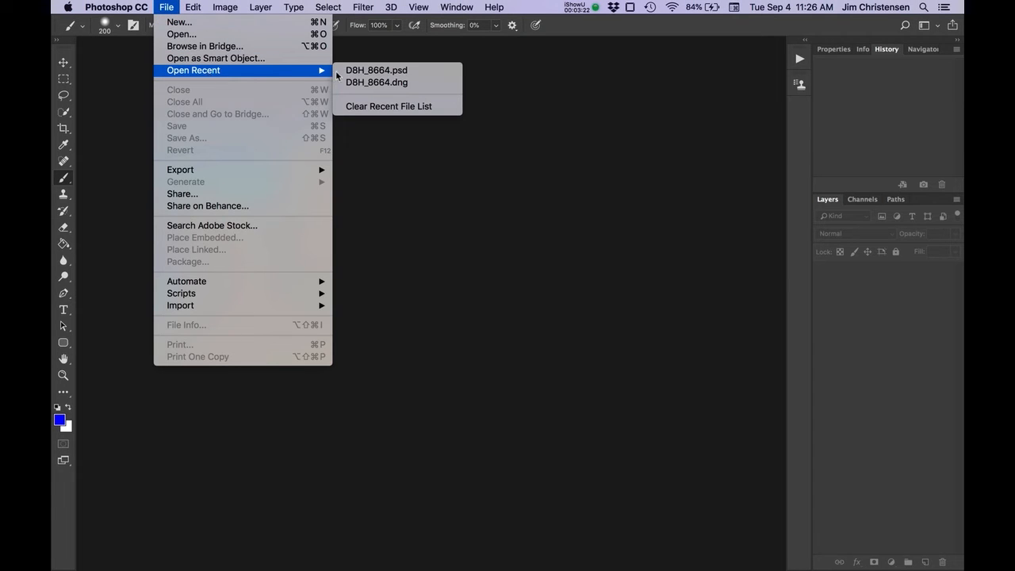
left_click(420, 74)
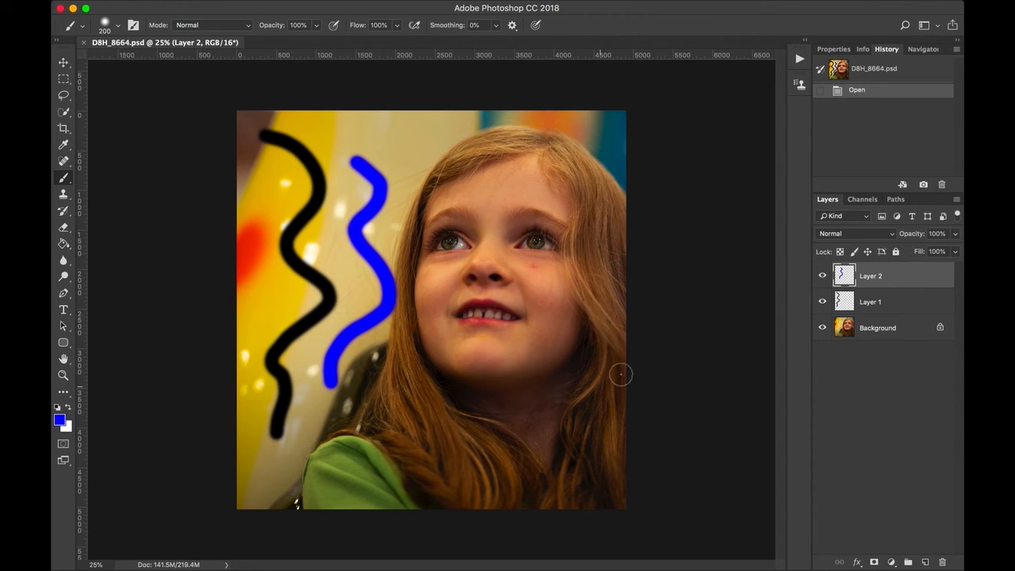
- Hide and show Layer 2 and Layer 1 in turn, and move Layer 2 below Layer 1
left_click(823, 276)
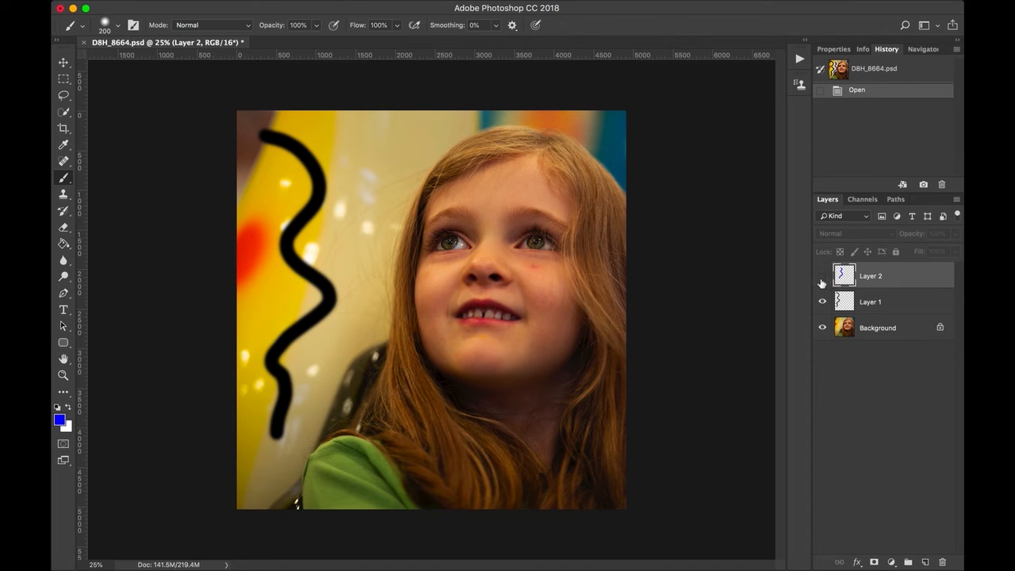
left_click(823, 276)
left_click(823, 302)
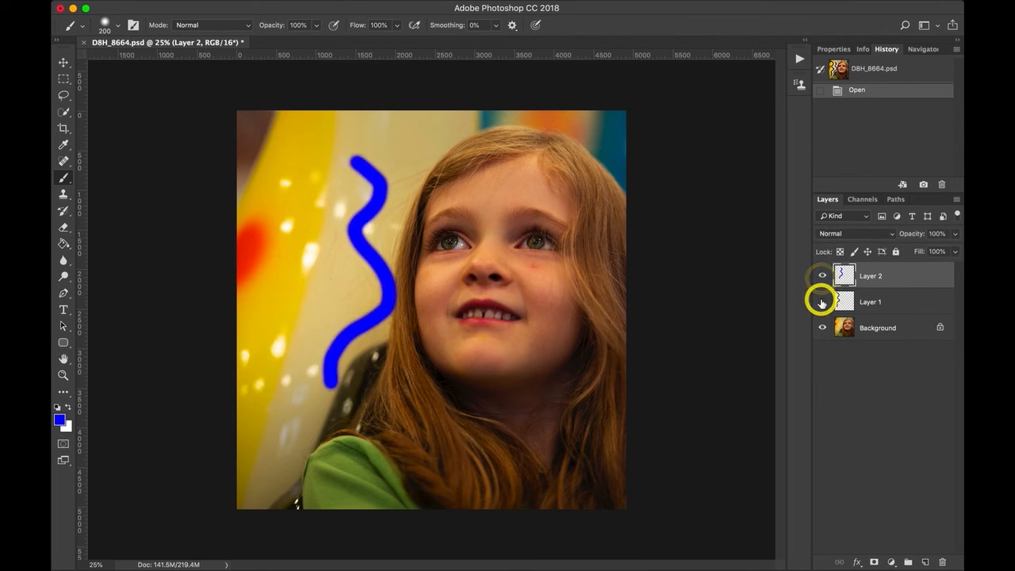
left_click(822, 303)
left_click_drag(873, 275, 879, 316)
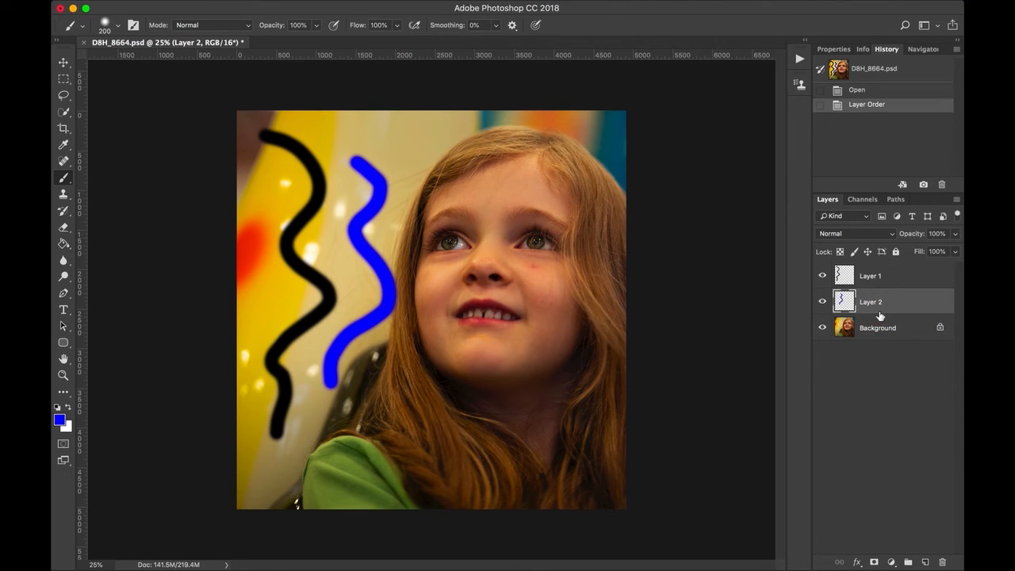